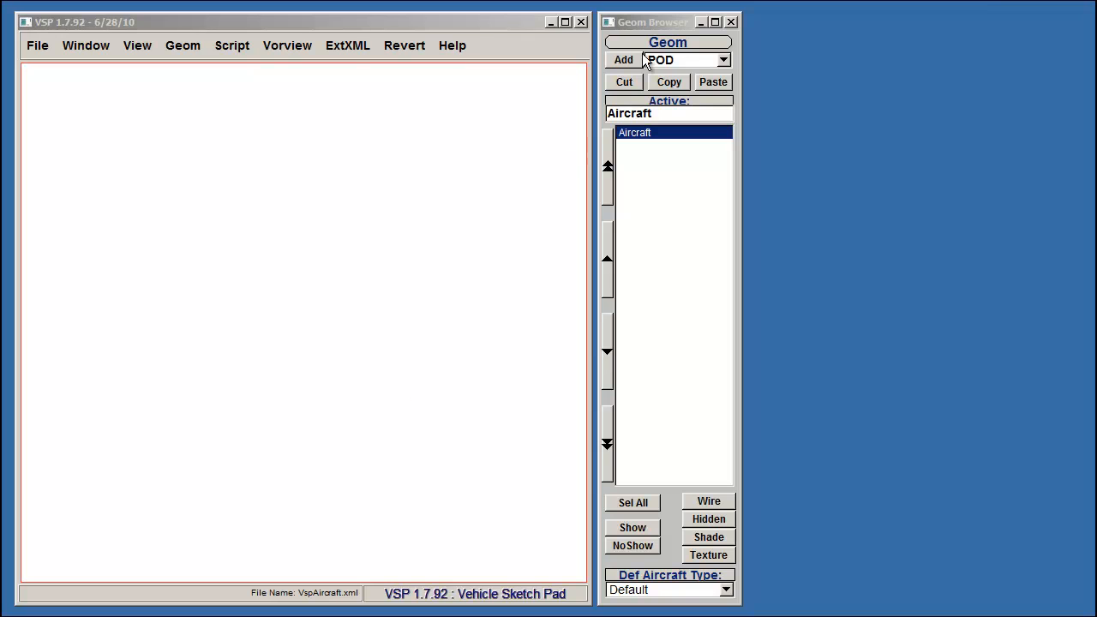
Step: Add a POD component to the aircraft and an MS WING component attached to the pod
{"action": "left_click", "coordinate": [623, 59]}
{"action": "left_click", "coordinate": [677, 60]}
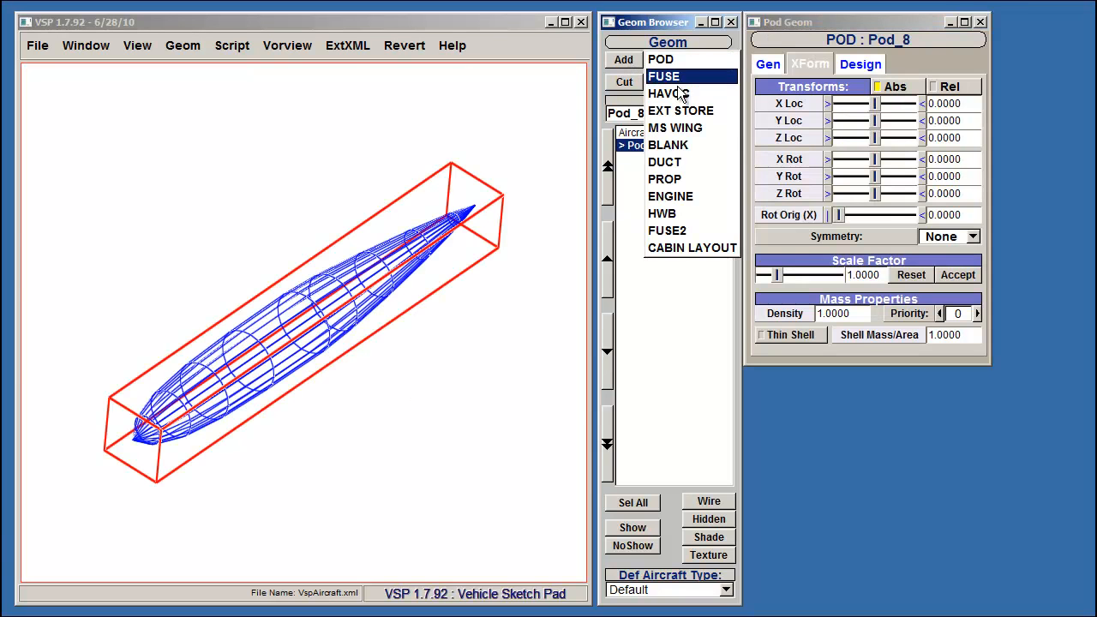
{"action": "left_click", "coordinate": [667, 135]}
{"action": "left_click", "coordinate": [623, 59]}
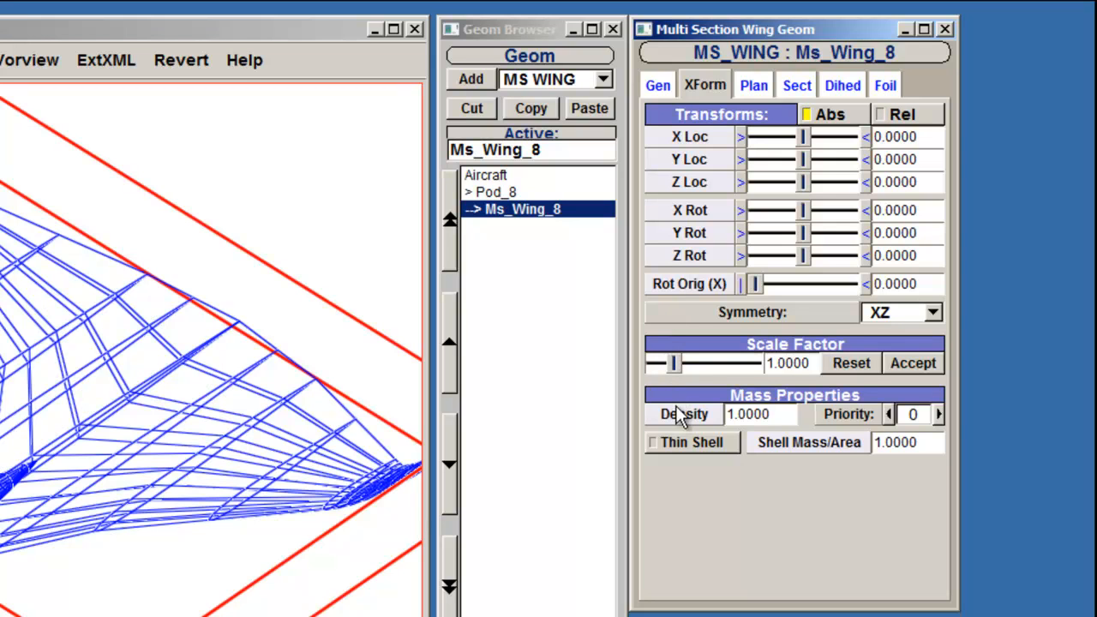
Step: Set the multi-section wing's density to 0 and treat the wing as a thin shell
{"action": "left_click_drag", "start_coordinate": [776, 415], "coordinate": [699, 412]}
{"action": "type", "text": "0"}
{"action": "key", "text": "Return"}
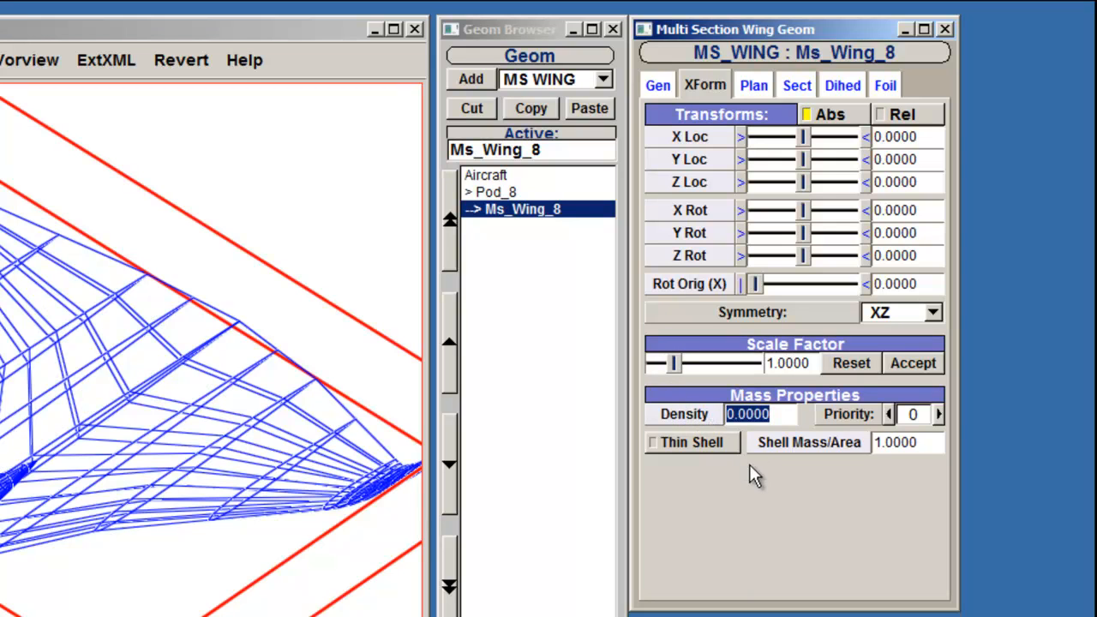
{"action": "left_click", "coordinate": [724, 444]}
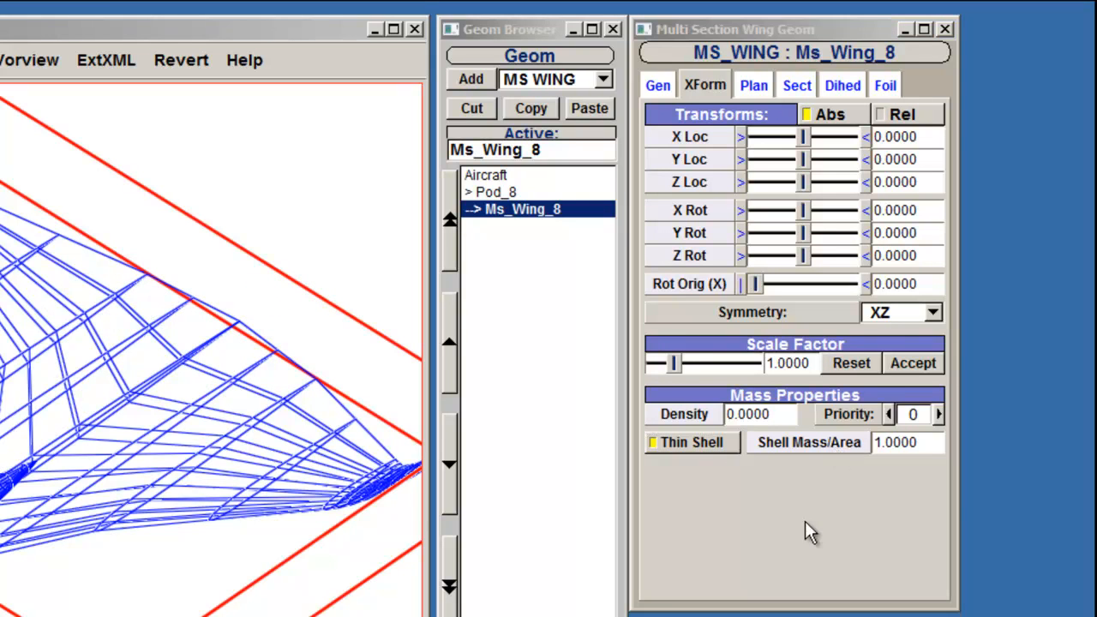
Step: Set the pod's density to 5
{"action": "left_click", "coordinate": [784, 415]}
{"action": "type", "text": "5"}
{"action": "key", "text": "Return"}
{"action": "left_click", "coordinate": [506, 192]}
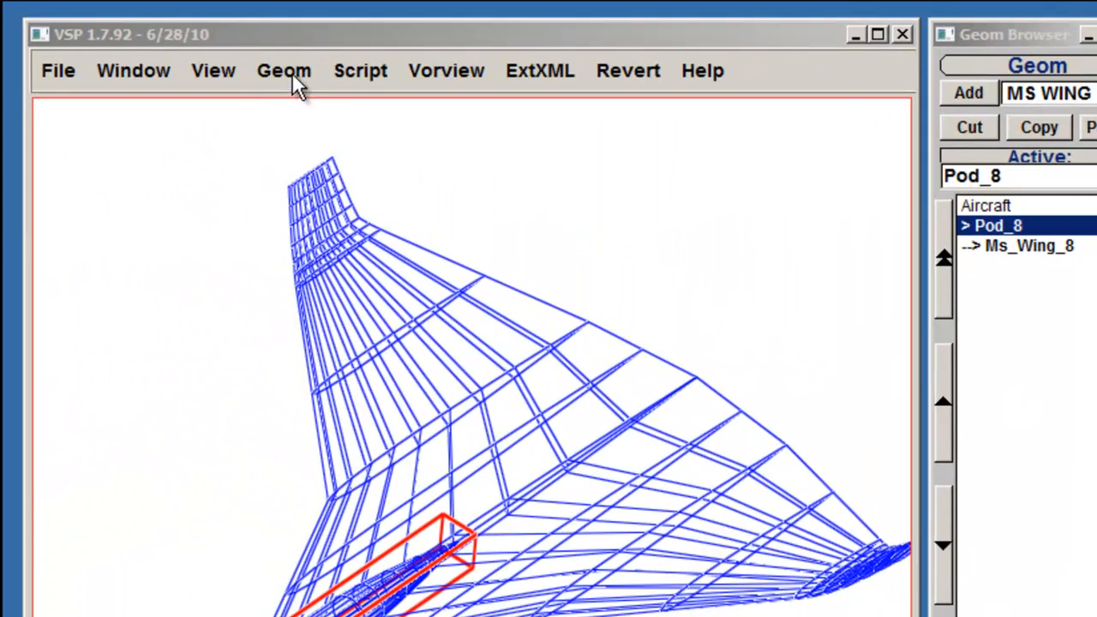
Step: Start the Mass Prop analysis and set its number of slices to 80
{"action": "left_click", "coordinate": [292, 72]}
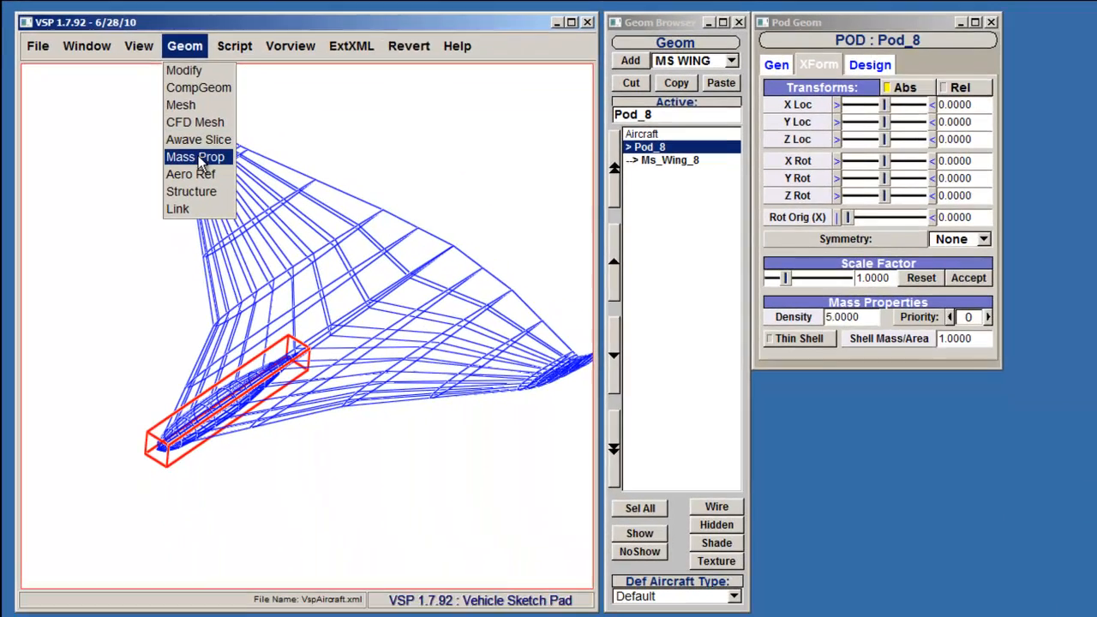
{"action": "left_click", "coordinate": [300, 240]}
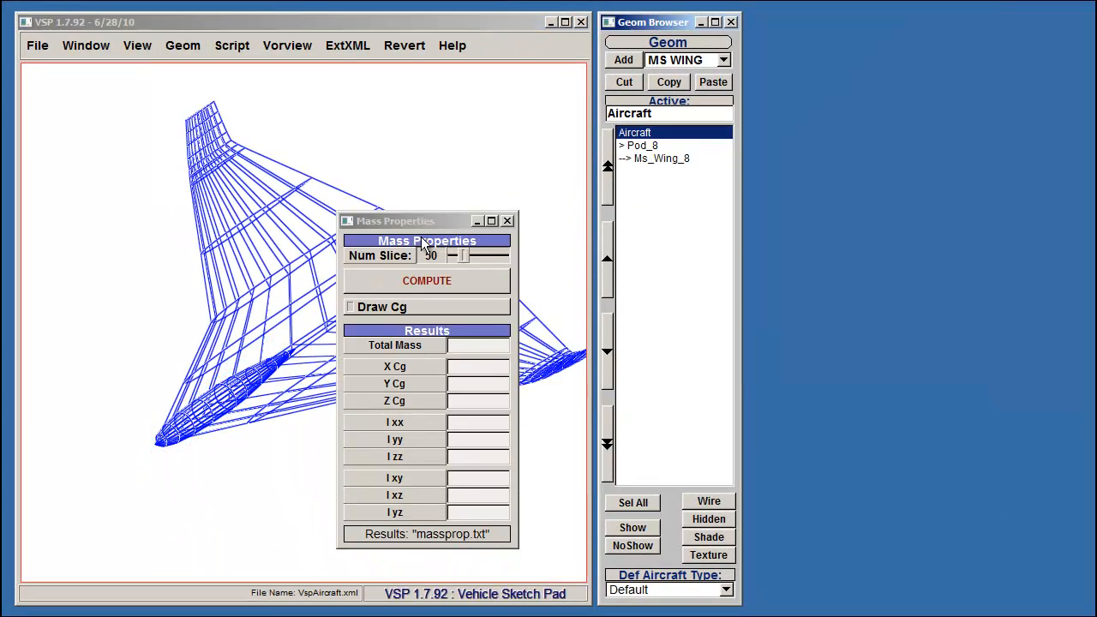
{"action": "left_click_drag", "start_coordinate": [450, 224], "coordinate": [860, 67]}
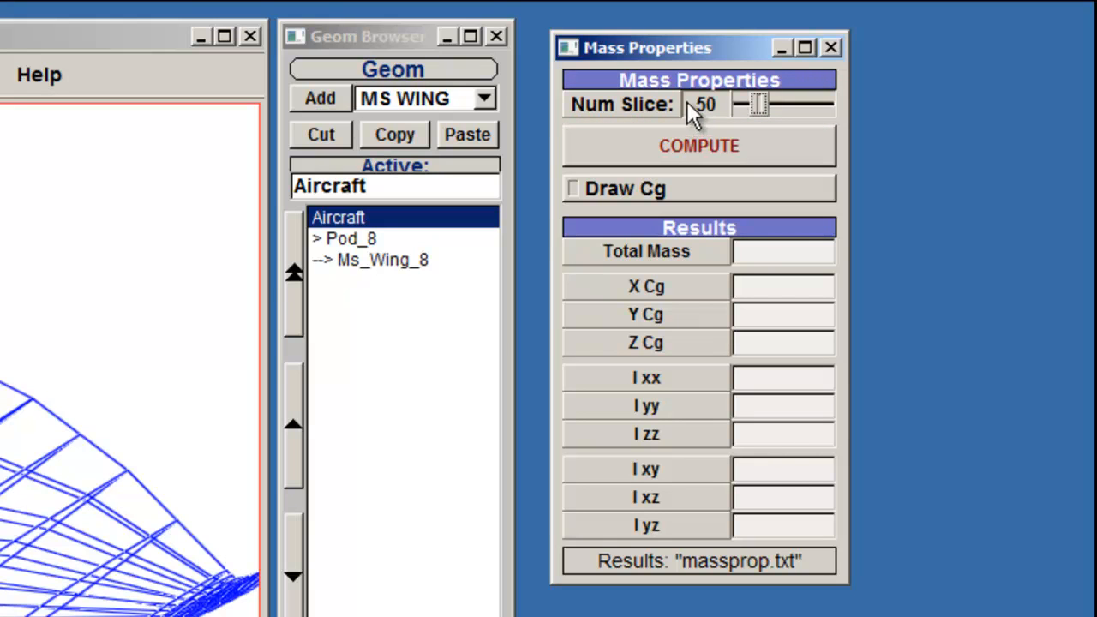
{"action": "left_click_drag", "start_coordinate": [759, 105], "coordinate": [769, 106]}
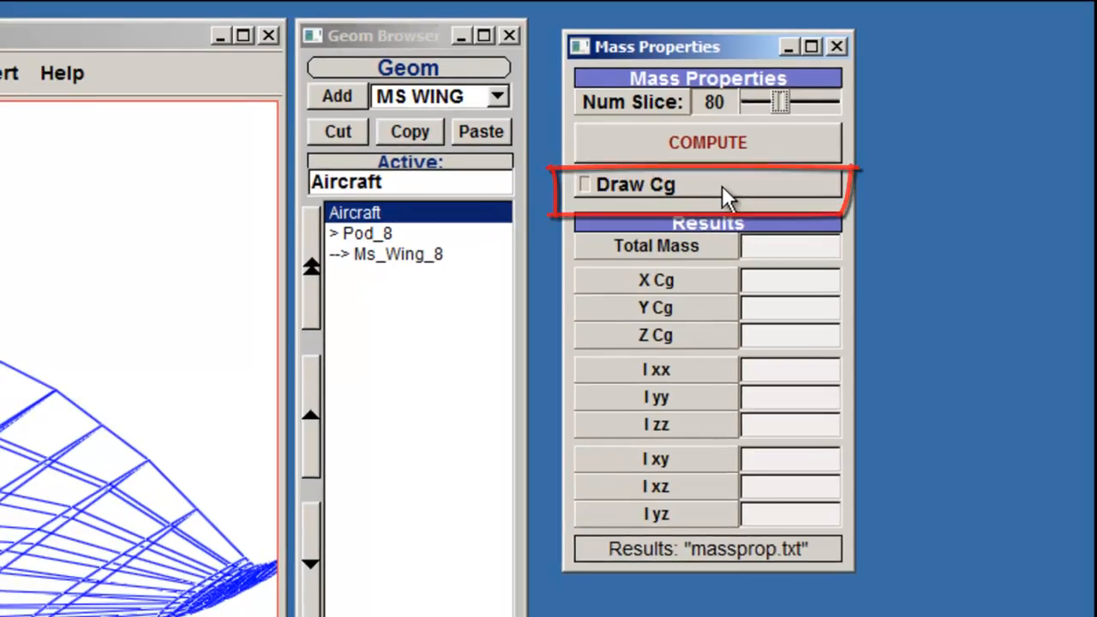
Step: Turn on Draw Cg, compute the mass properties, and deselect the generated mesh
{"action": "left_click", "coordinate": [717, 191]}
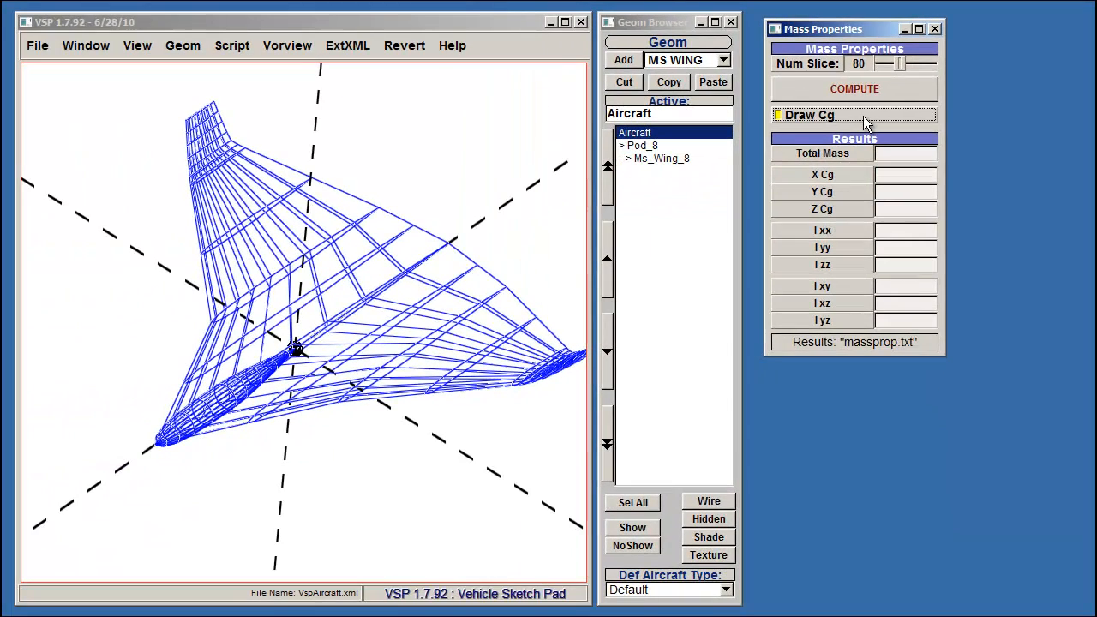
{"action": "left_click", "coordinate": [867, 94]}
{"action": "left_click_drag", "start_coordinate": [882, 28], "coordinate": [709, 277]}
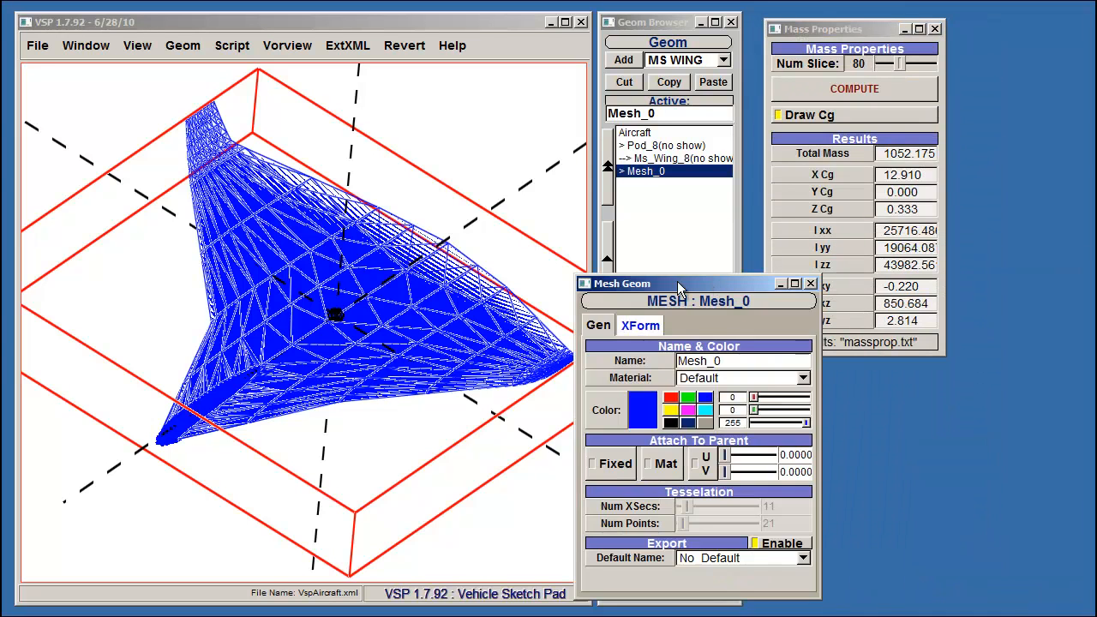
{"action": "left_click", "coordinate": [669, 252]}
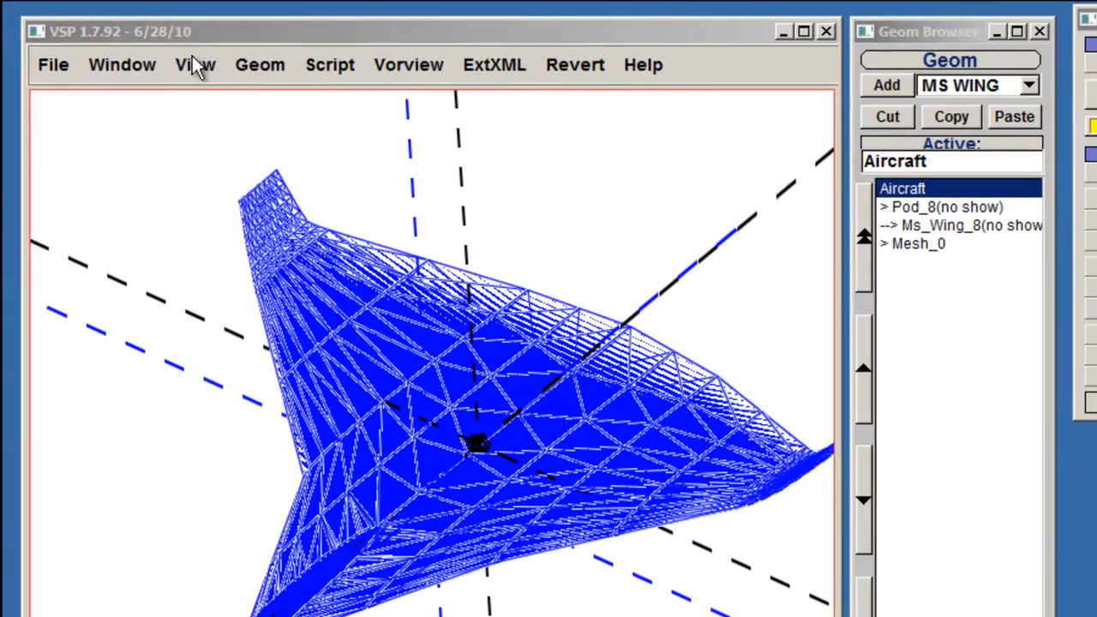
Step: Bring up the aircraft's Aero Ref settings and view the reference axes on the model from the side
{"action": "left_click", "coordinate": [255, 71]}
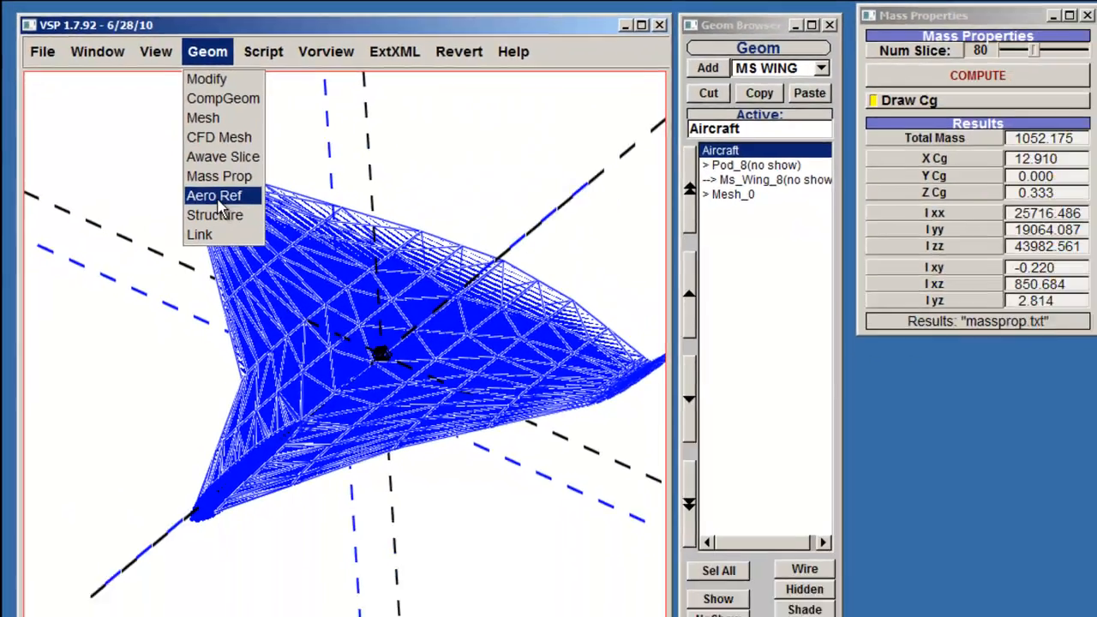
{"action": "left_click", "coordinate": [217, 197]}
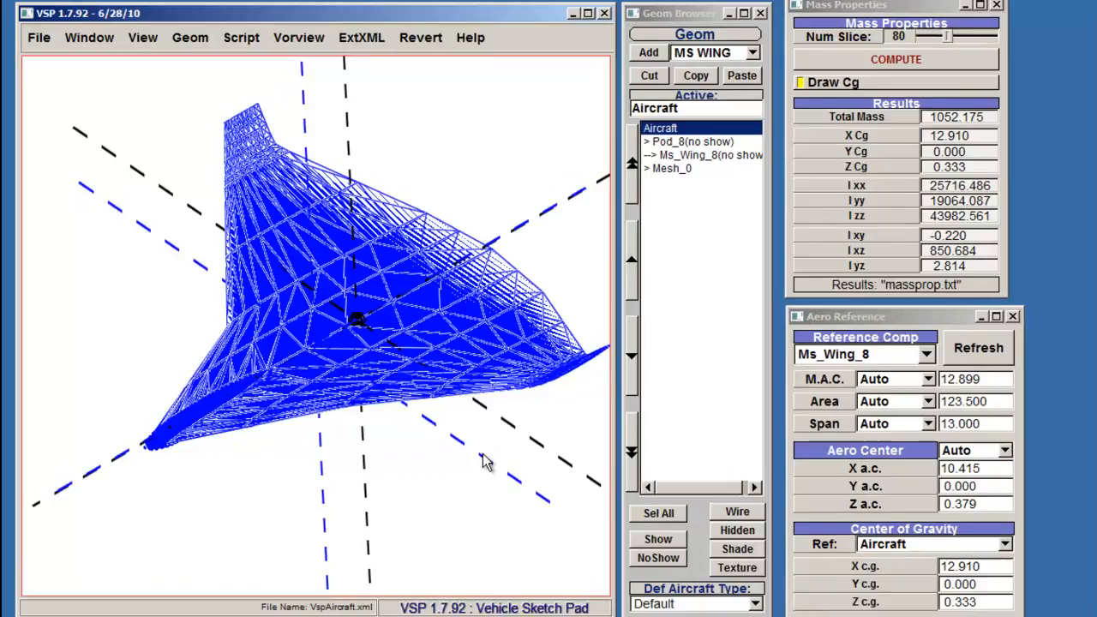
{"action": "mouse_move", "coordinate": [483, 454]}
{"action": "left_mouse_down"}
{"action": "mouse_move", "coordinate": [553, 503]}
{"action": "mouse_move", "coordinate": [297, 392]}
{"action": "left_mouse_up"}
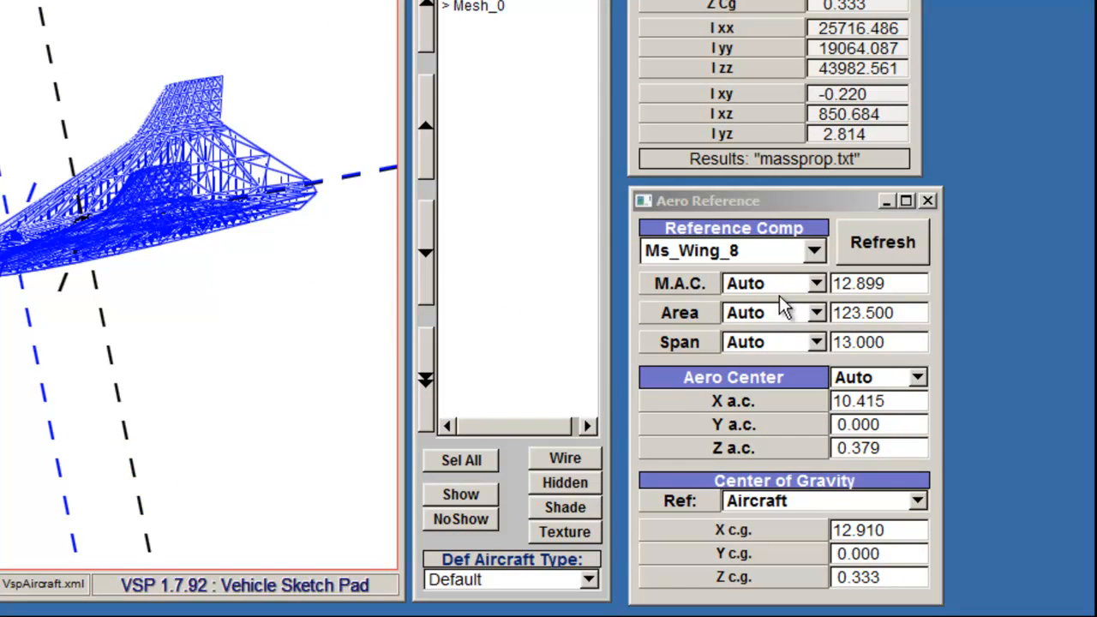
Step: Try a User aero center with an X a.c. of 12, and return the aero center to Auto
{"action": "left_click", "coordinate": [865, 377]}
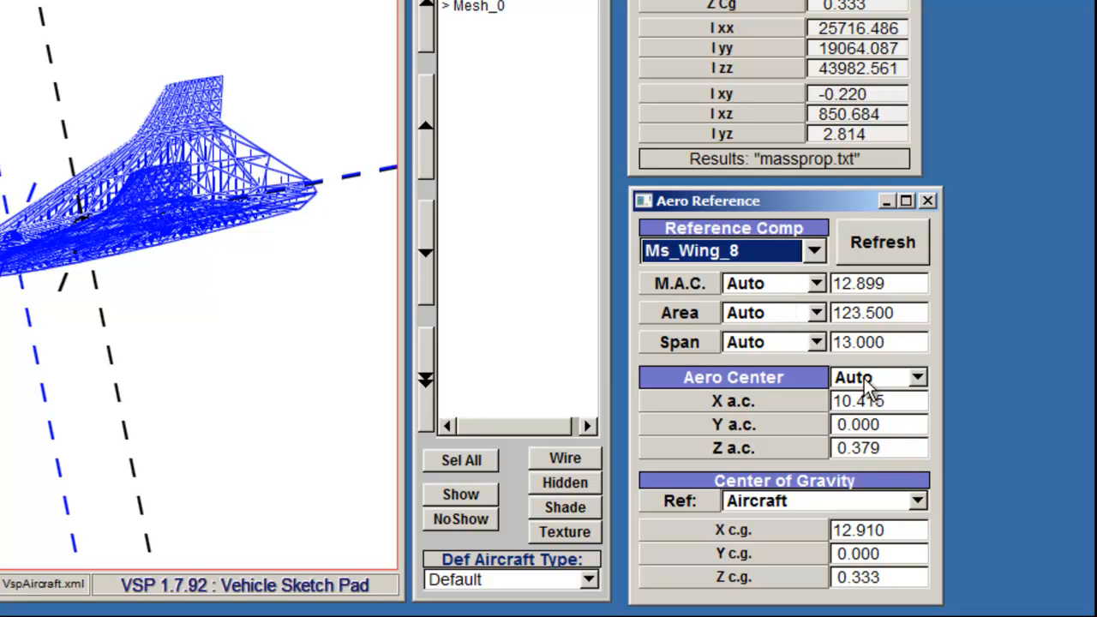
{"action": "left_click", "coordinate": [856, 353]}
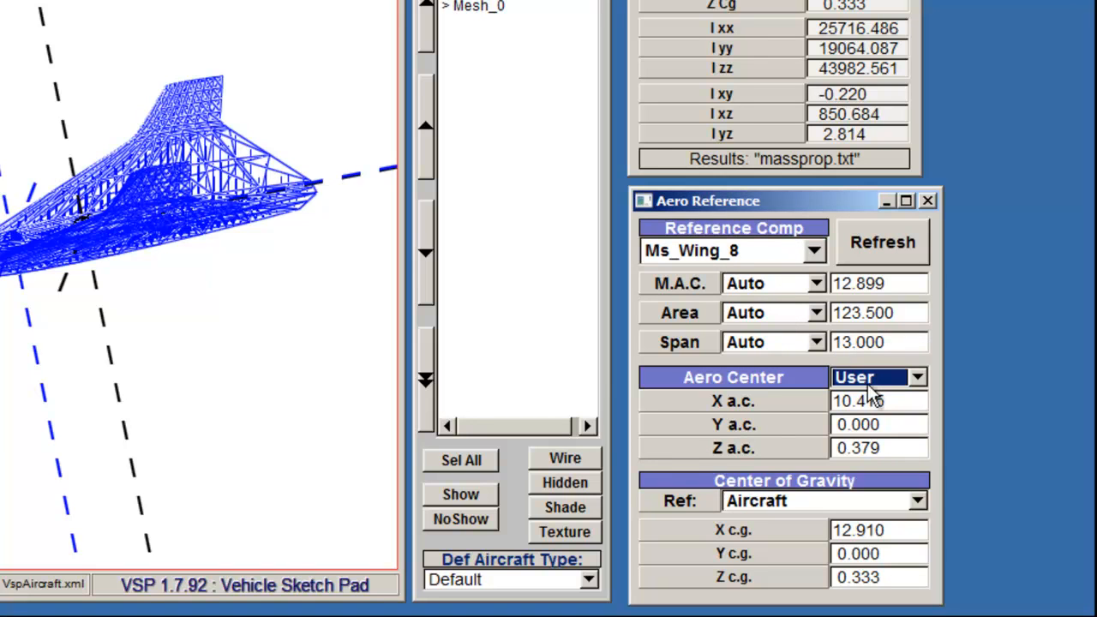
{"action": "left_click_drag", "start_coordinate": [901, 400], "coordinate": [798, 412]}
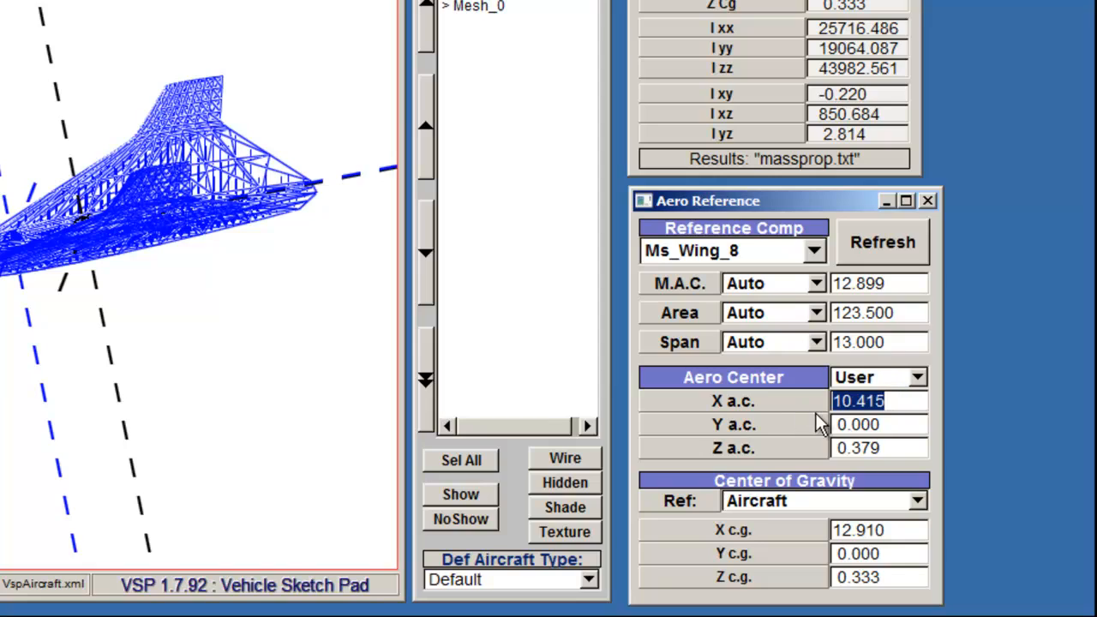
{"action": "type", "text": "12"}
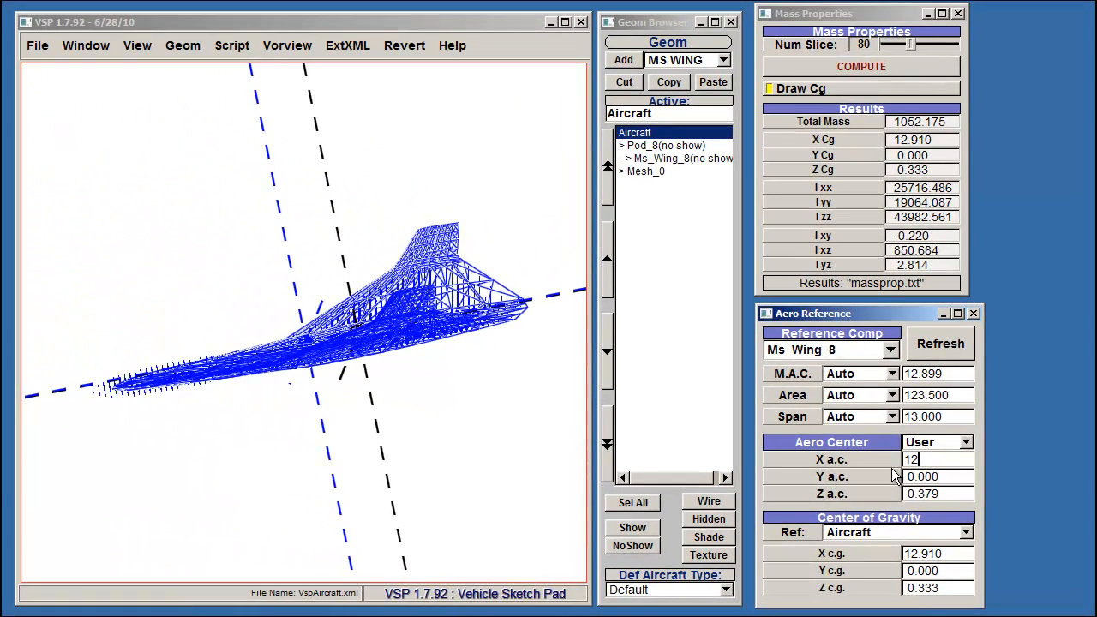
{"action": "key", "text": "Tab"}
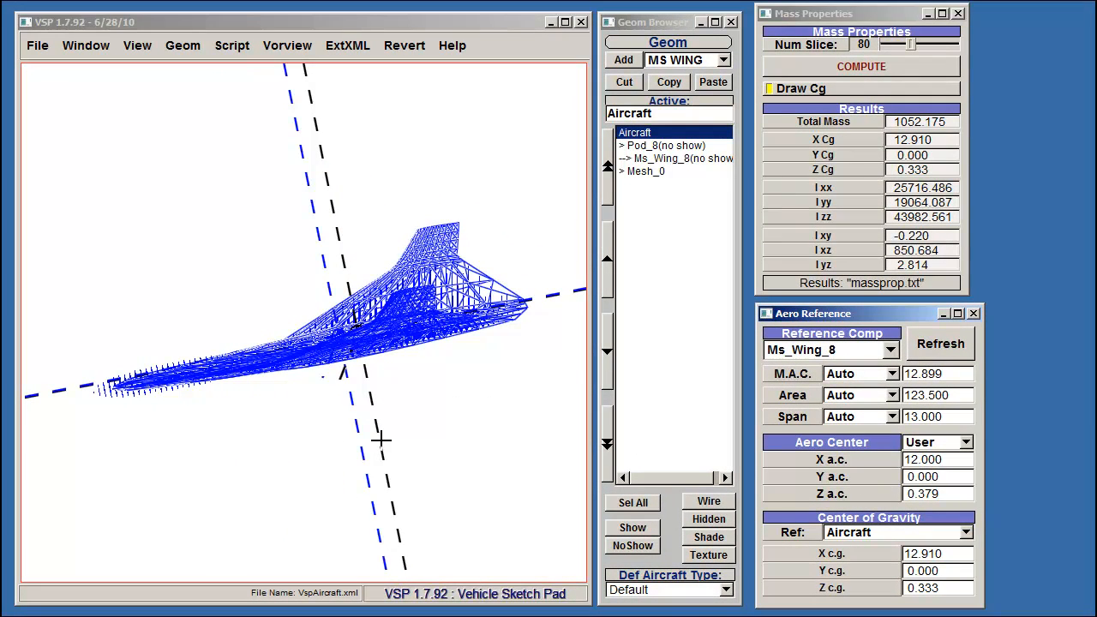
{"action": "left_click", "coordinate": [382, 439]}
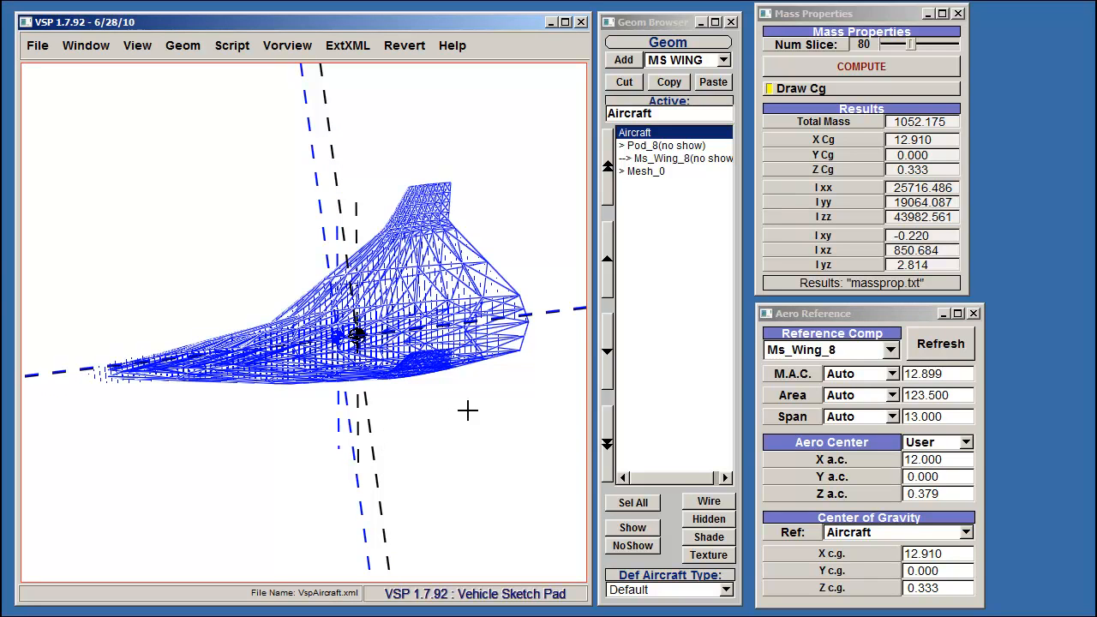
{"action": "left_click", "coordinate": [934, 441]}
{"action": "left_click", "coordinate": [924, 458]}
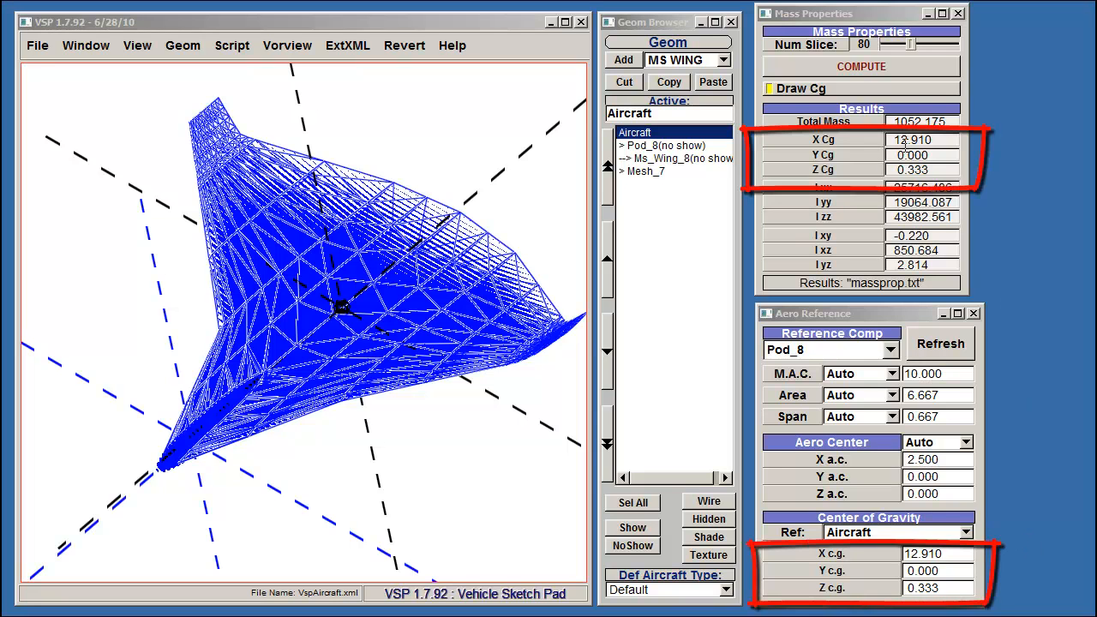
Step: Try Static Margin as the center of gravity reference, and return the reference to Aircraft
{"action": "left_click", "coordinate": [898, 533]}
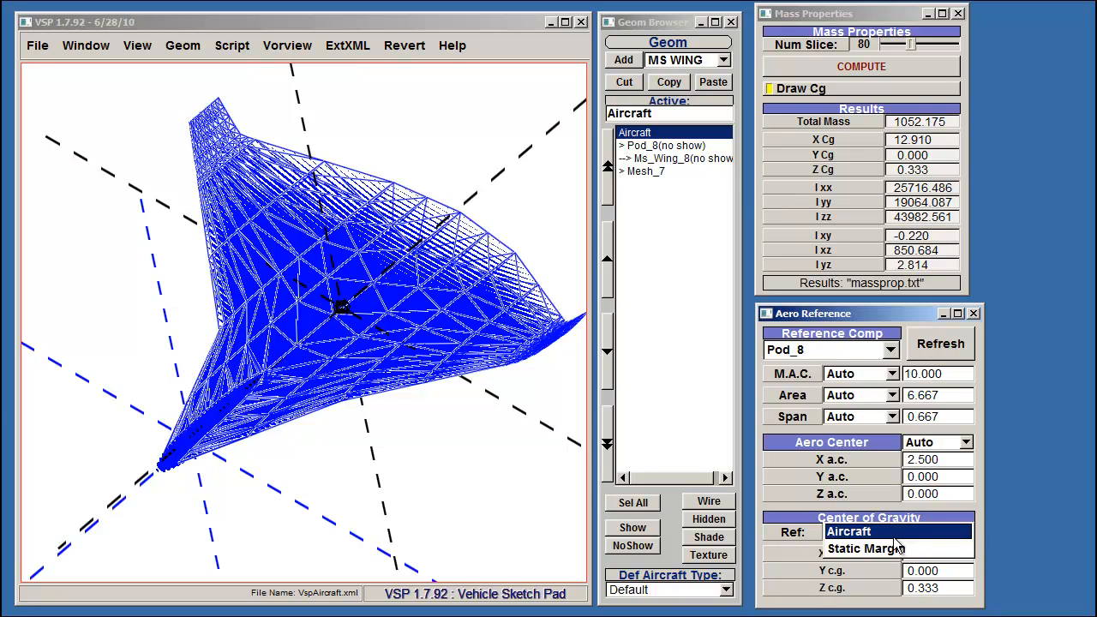
{"action": "left_click", "coordinate": [895, 551]}
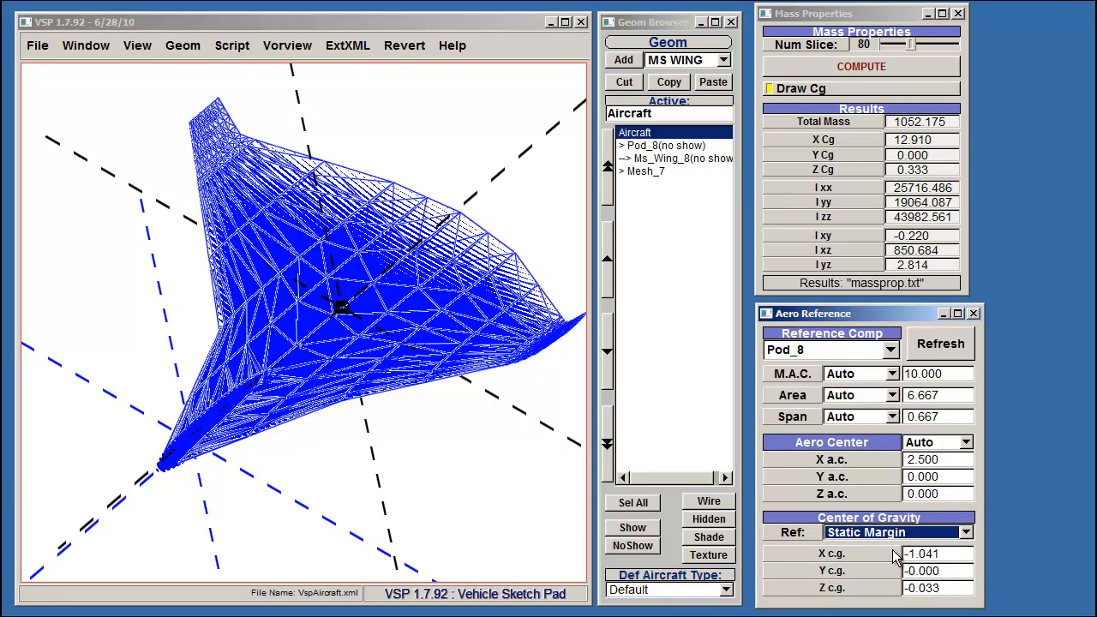
{"action": "left_click", "coordinate": [900, 532]}
{"action": "left_click", "coordinate": [899, 511]}
Step: Set the center of gravity's X c.g. to 14
{"action": "left_click_drag", "start_coordinate": [944, 554], "coordinate": [868, 553]}
{"action": "type", "text": "14"}
{"action": "key", "text": "Tab"}
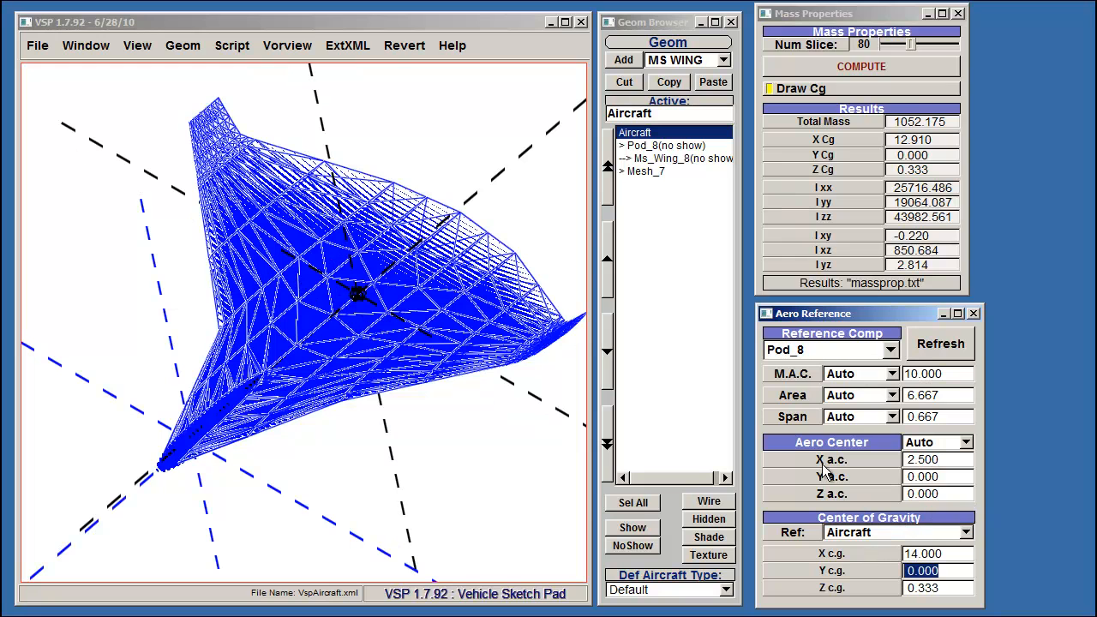
Step: Delete the mesh generated by the mass computation and close the Aero Reference and Mass Properties windows
{"action": "left_click", "coordinate": [645, 171]}
{"action": "left_click", "coordinate": [625, 84]}
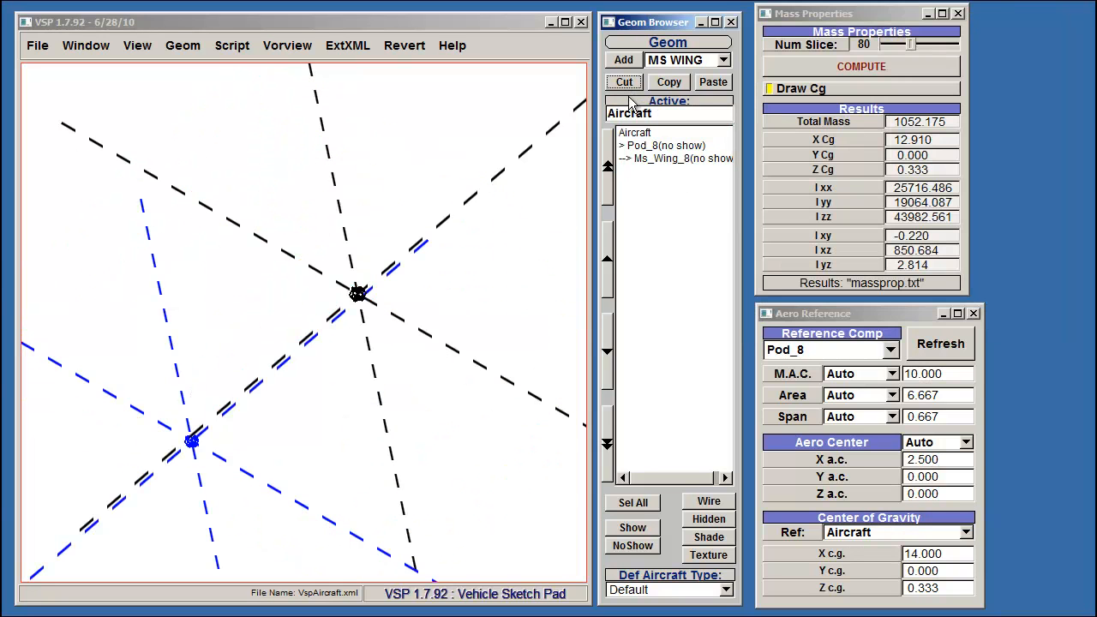
{"action": "left_click", "coordinate": [973, 314]}
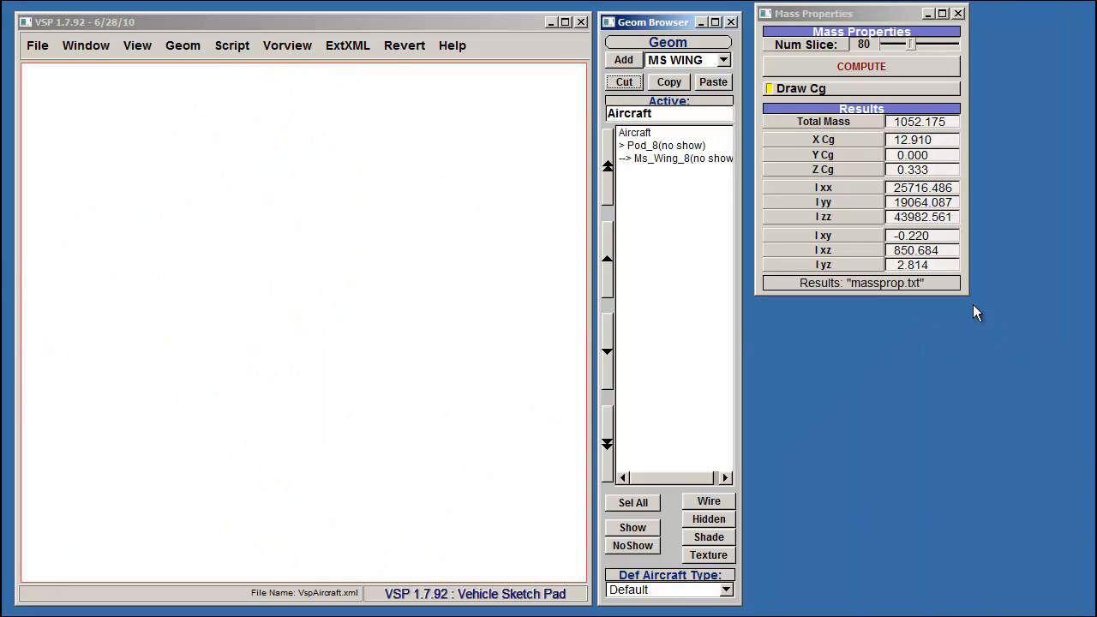
{"action": "left_click", "coordinate": [957, 14]}
Step: Show the hidden pod and wing again and clear the selection
{"action": "left_click", "coordinate": [677, 145]}
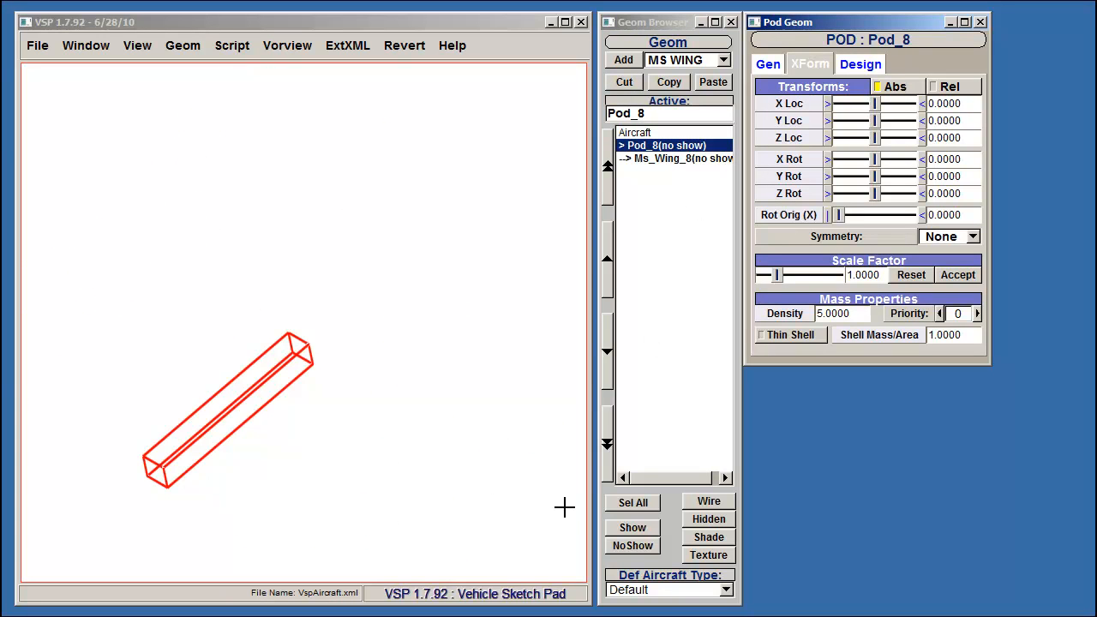
{"action": "left_click", "coordinate": [632, 529]}
{"action": "left_click", "coordinate": [642, 367]}
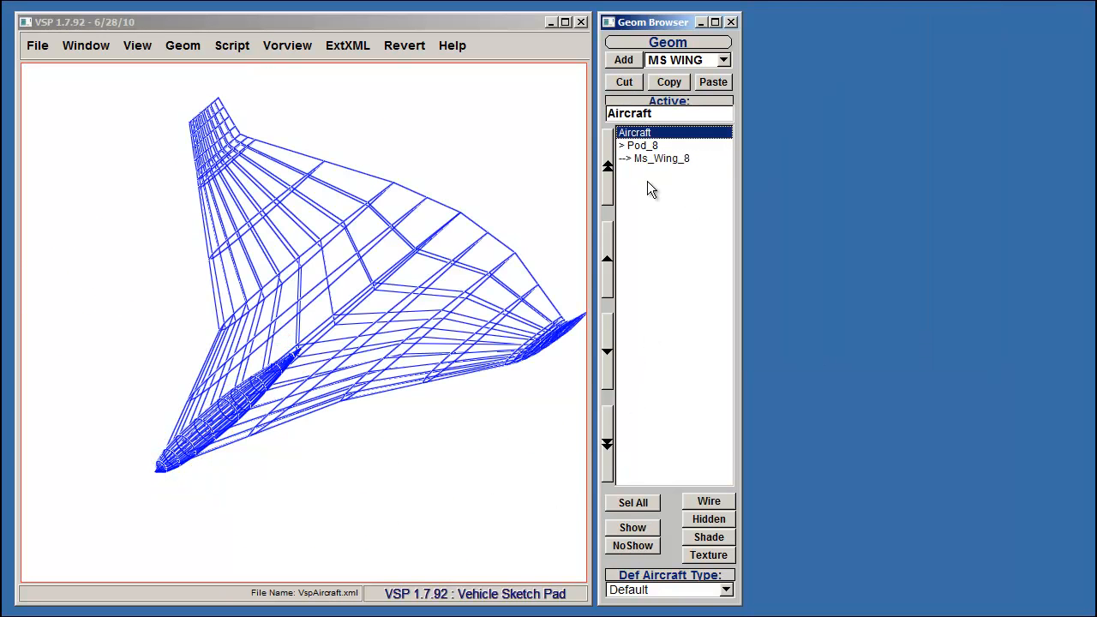
Step: Recompute the aircraft's mass properties with Mass Prop and deselect the new mesh
{"action": "left_click", "coordinate": [183, 45]}
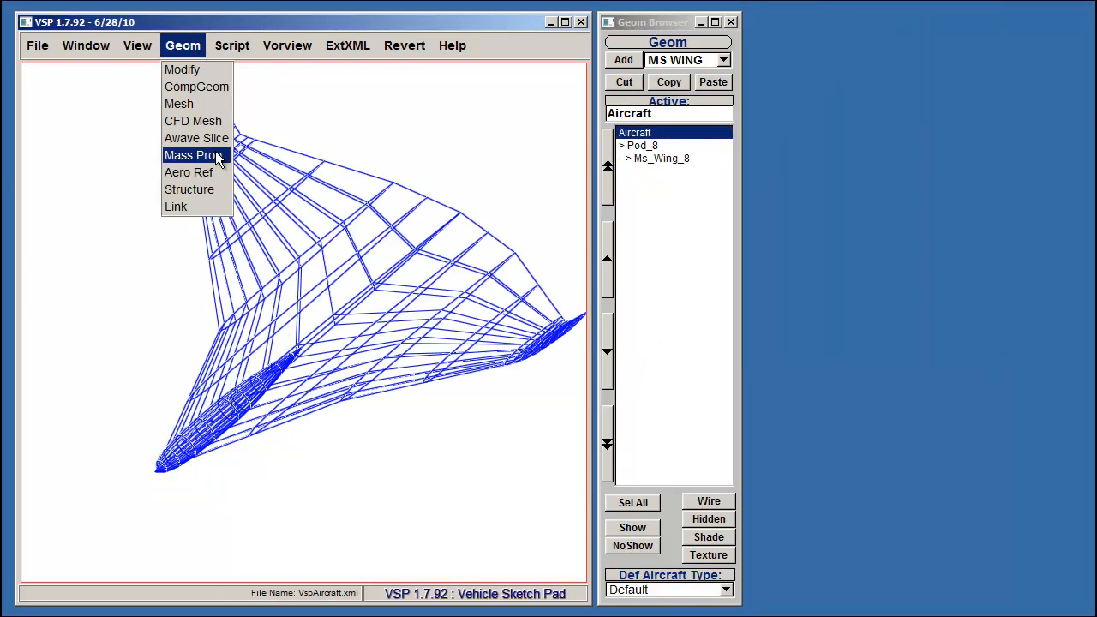
{"action": "left_click", "coordinate": [190, 152]}
{"action": "left_click", "coordinate": [892, 66]}
{"action": "left_click_drag", "start_coordinate": [408, 410], "coordinate": [370, 294]}
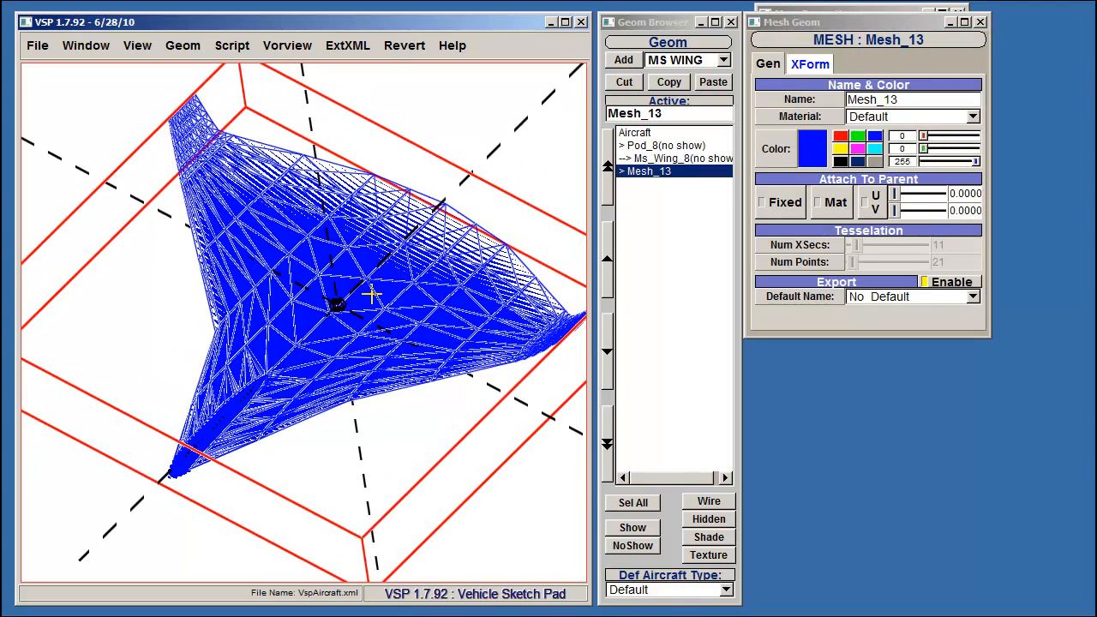
{"action": "left_click", "coordinate": [618, 278]}
Step: Reopen the Aero Ref settings and choose Ms_Wing_8 as the reference component
{"action": "left_click", "coordinate": [182, 47]}
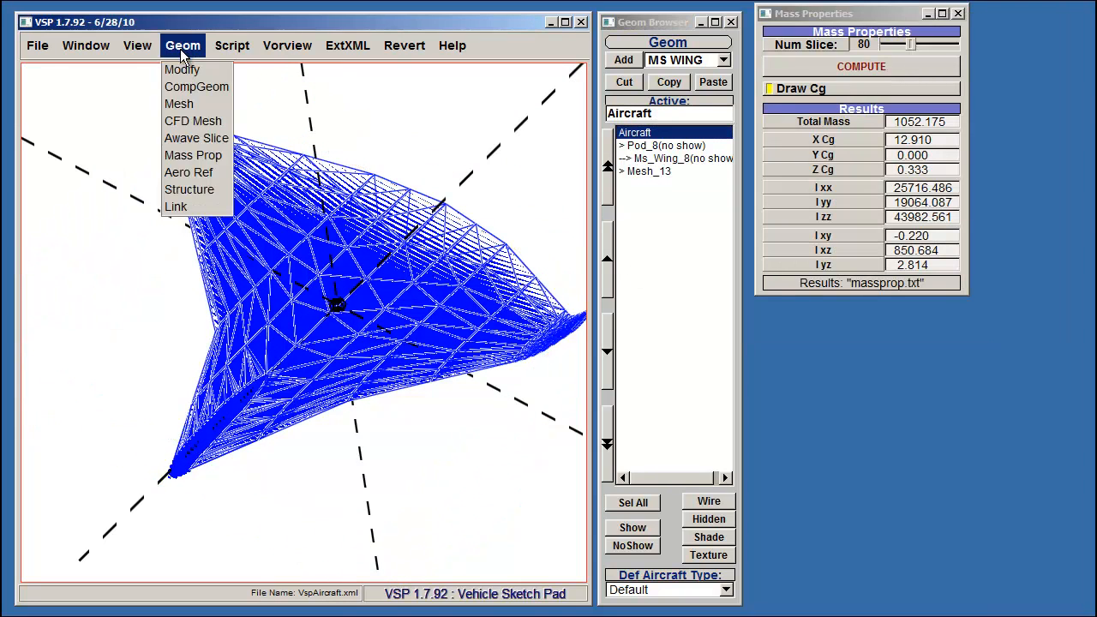
{"action": "left_click", "coordinate": [196, 172]}
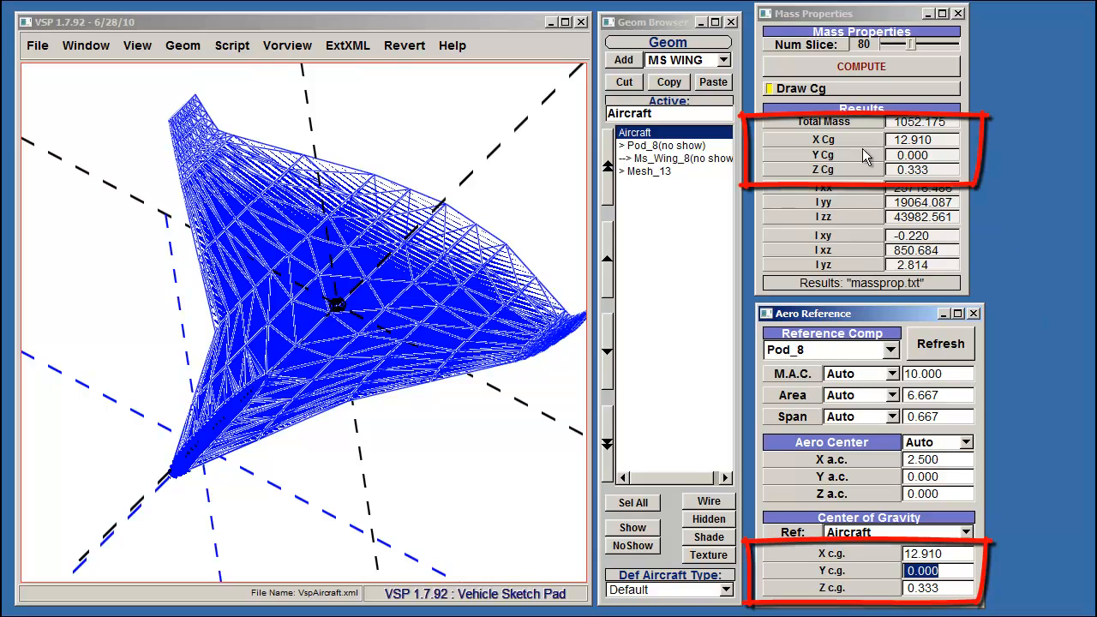
{"action": "left_click", "coordinate": [869, 349]}
{"action": "left_click", "coordinate": [869, 364]}
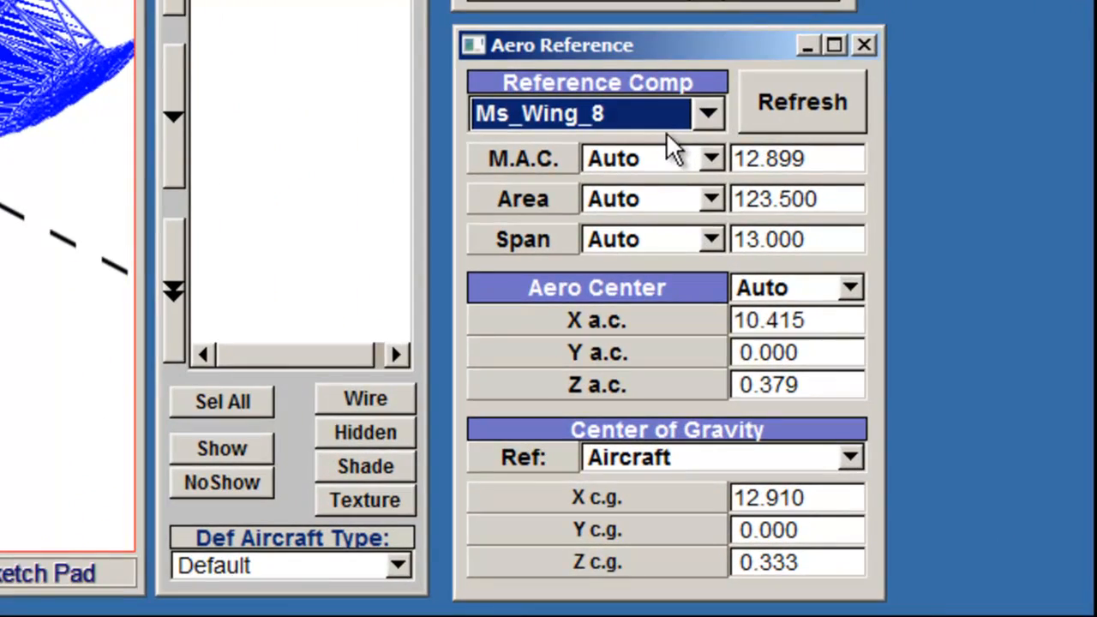
{"action": "left_click", "coordinate": [659, 110]}
{"action": "left_click", "coordinate": [657, 83]}
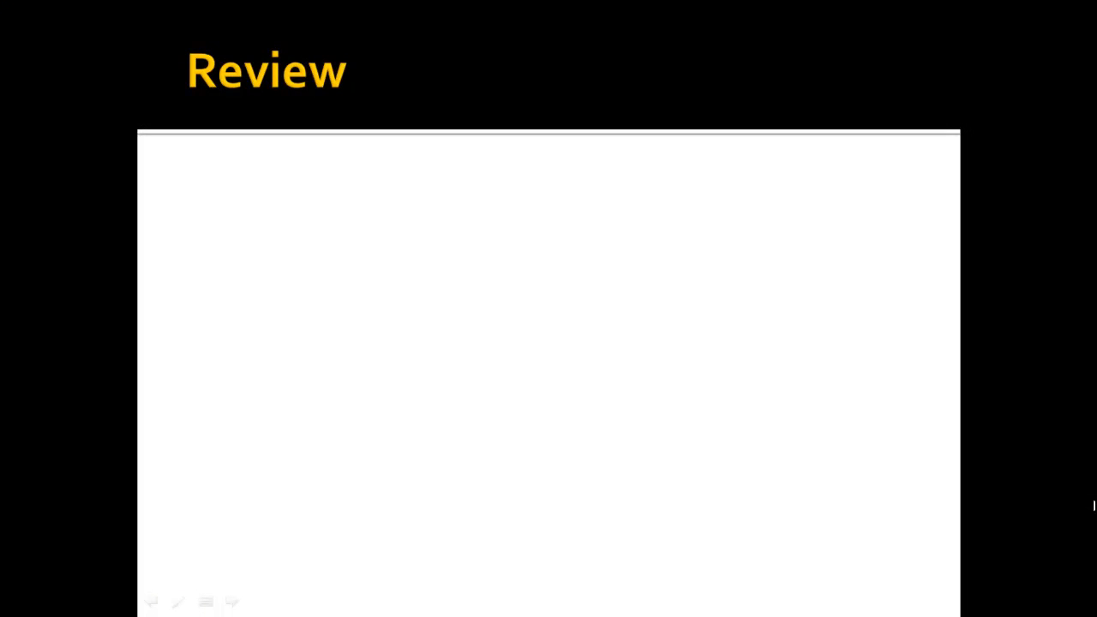
{"action": "key", "text": "Right"}
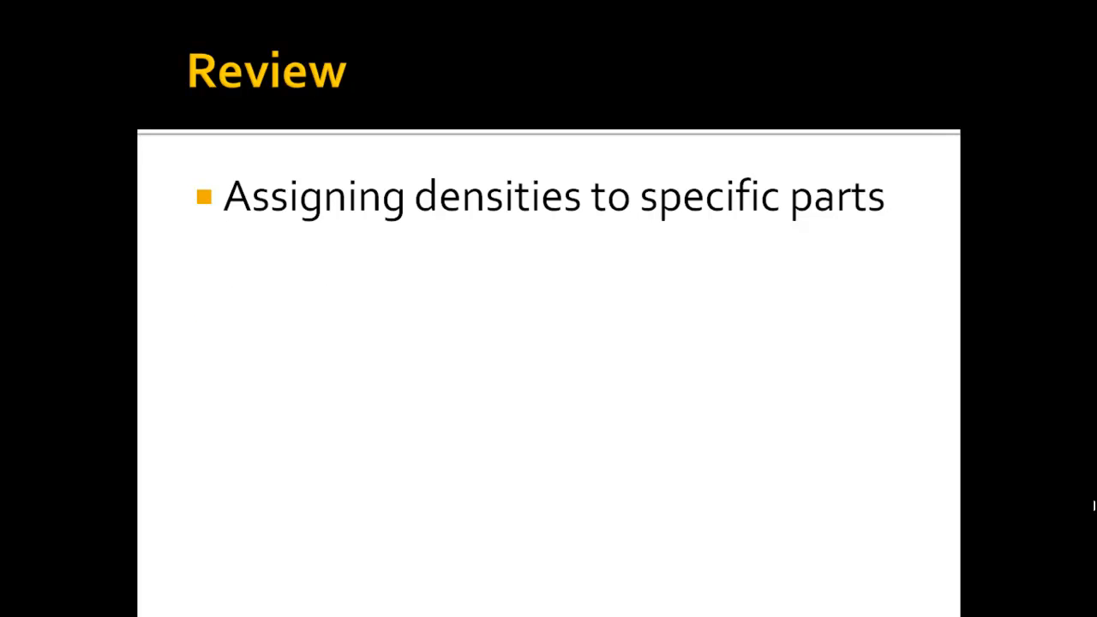
{"action": "key", "text": "Right"}
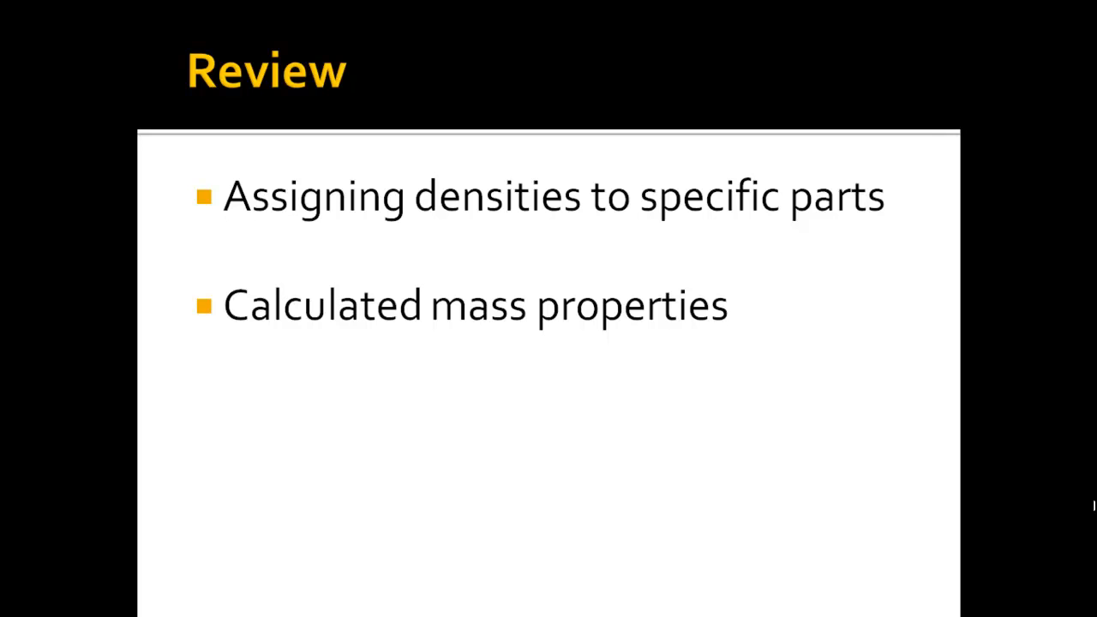
{"action": "key", "text": "Right"}
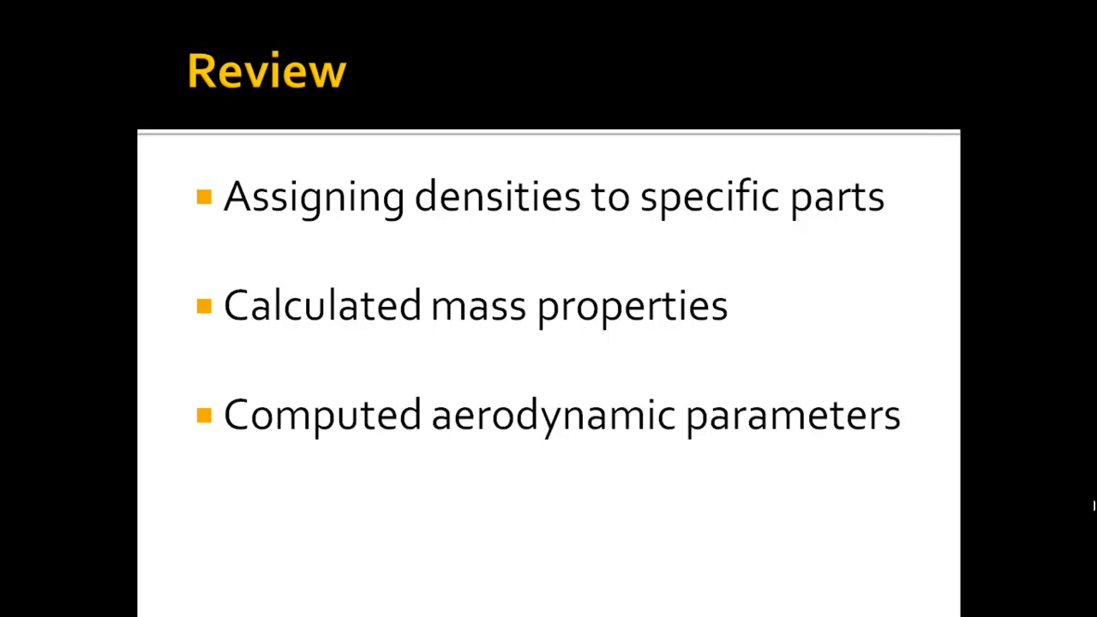